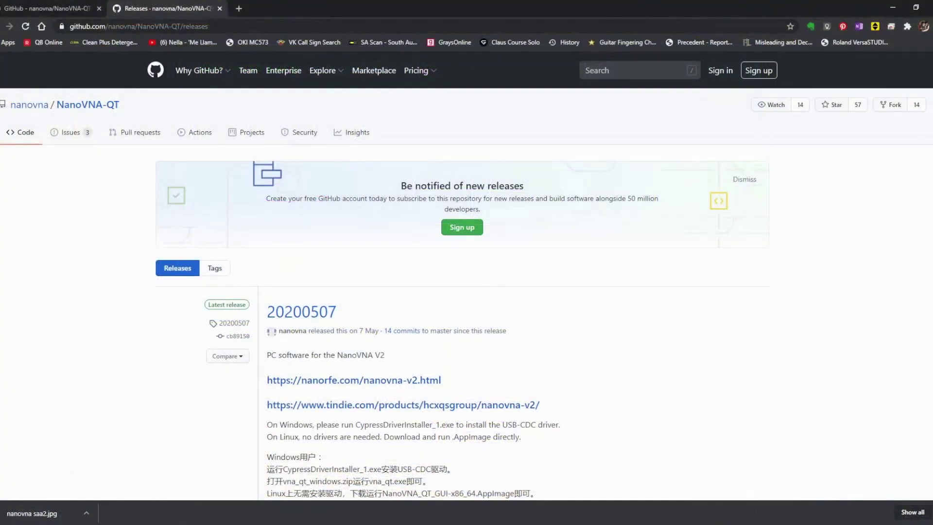
# - Read the Windows driver note, then download and launch CypressDriverInstaller_1.exe from the 20200507 assets
pyautogui.click(139, 27)
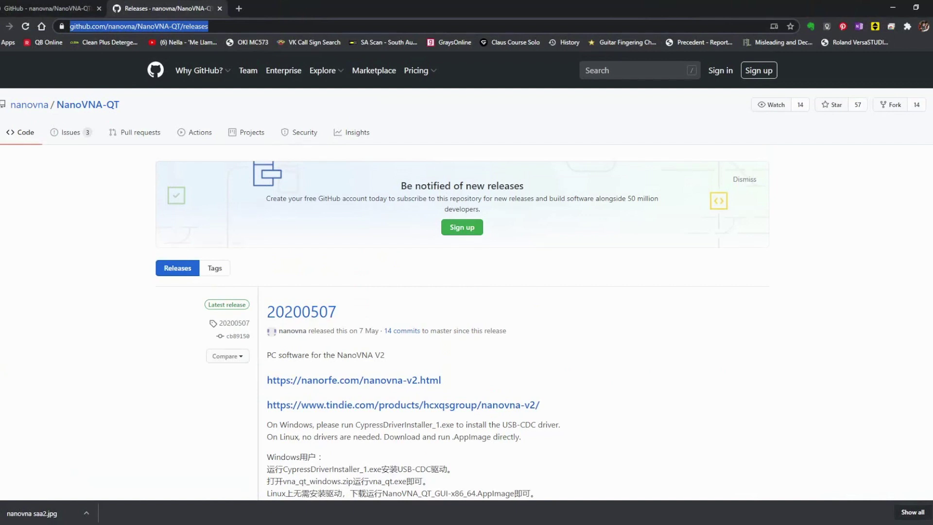
pyautogui.scroll(-3, 466, 276)
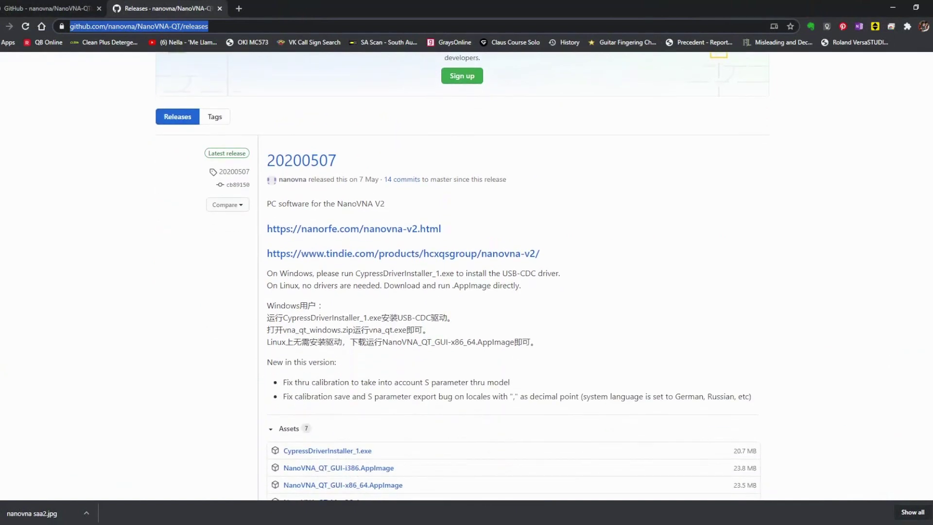
pyautogui.moveTo(267, 273); pyautogui.dragTo(560, 273)
pyautogui.click(559, 273)
pyautogui.scroll(-4, 327, 250)
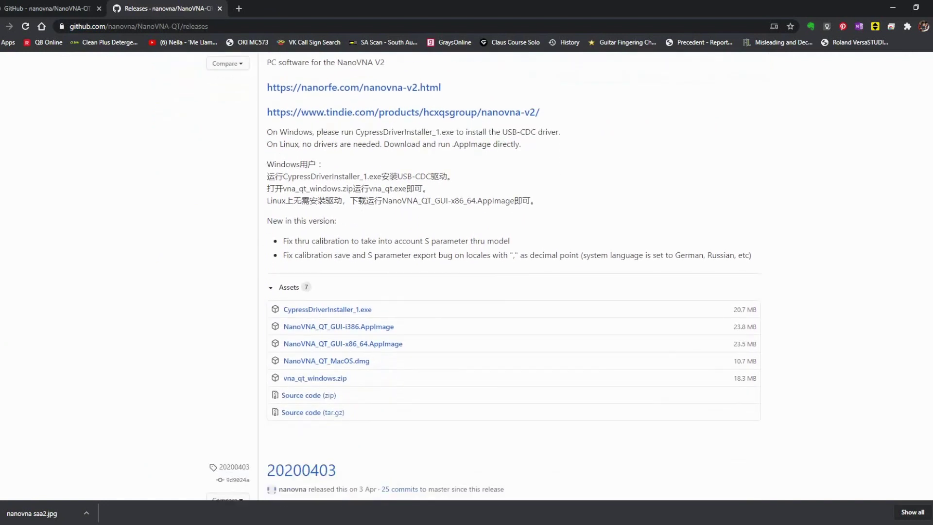
pyautogui.click(328, 249)
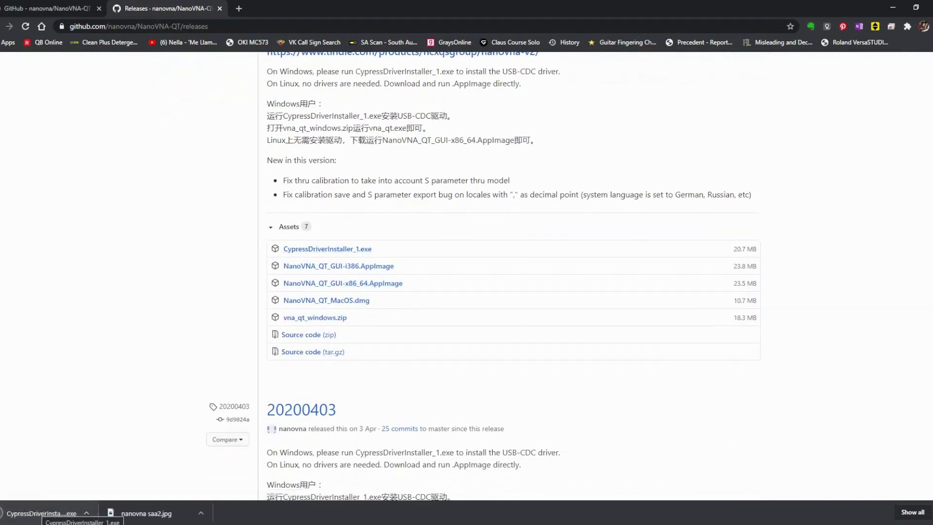
pyautogui.click(39, 513)
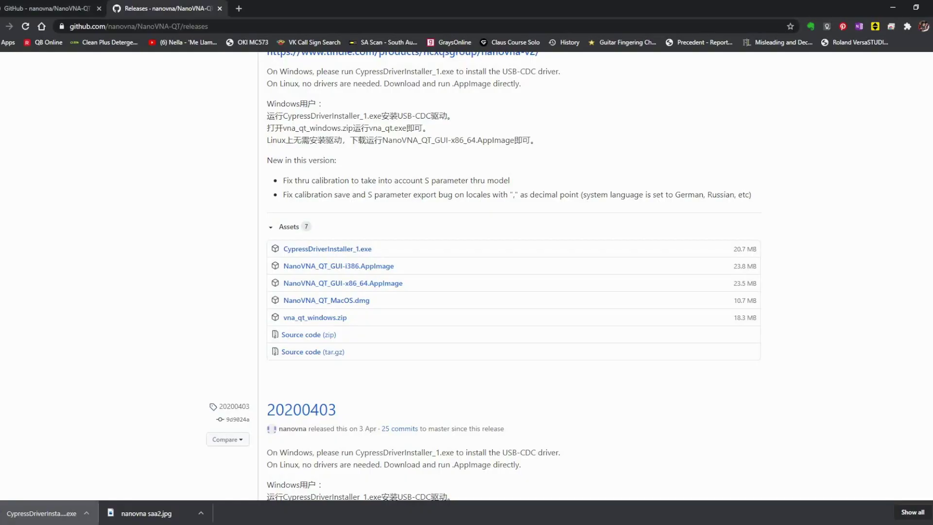
# - Accept the licence and default location, install the Cypress USB-Serial drivers, and finish
pyautogui.press('Return')
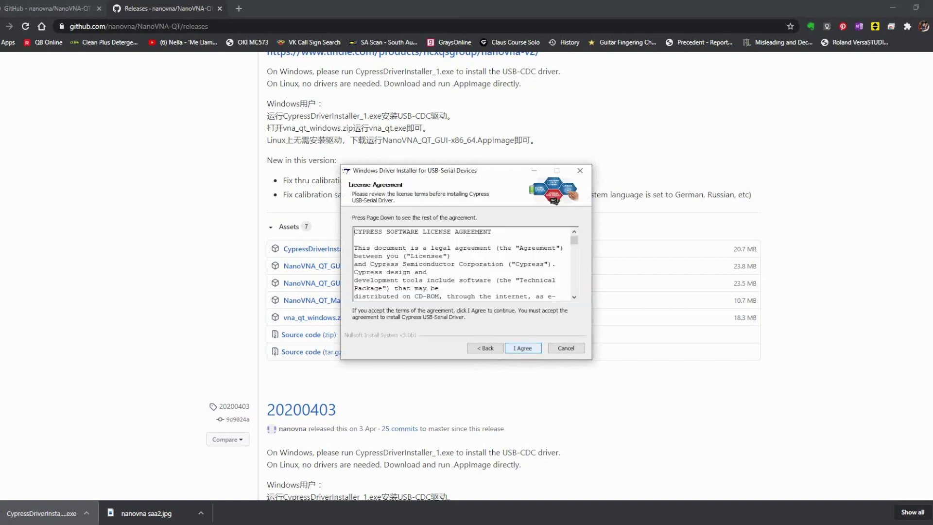
pyautogui.press('Return')
pyautogui.press('Return')
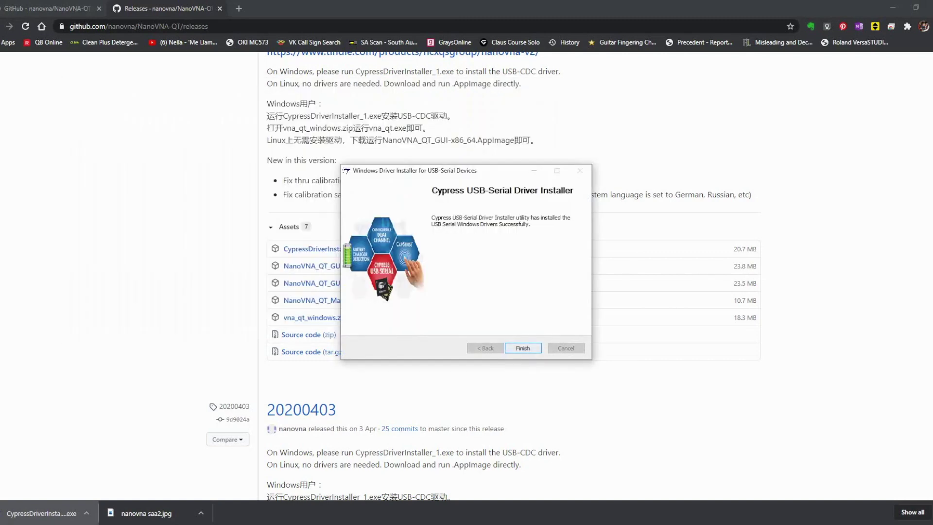
pyautogui.press('Return')
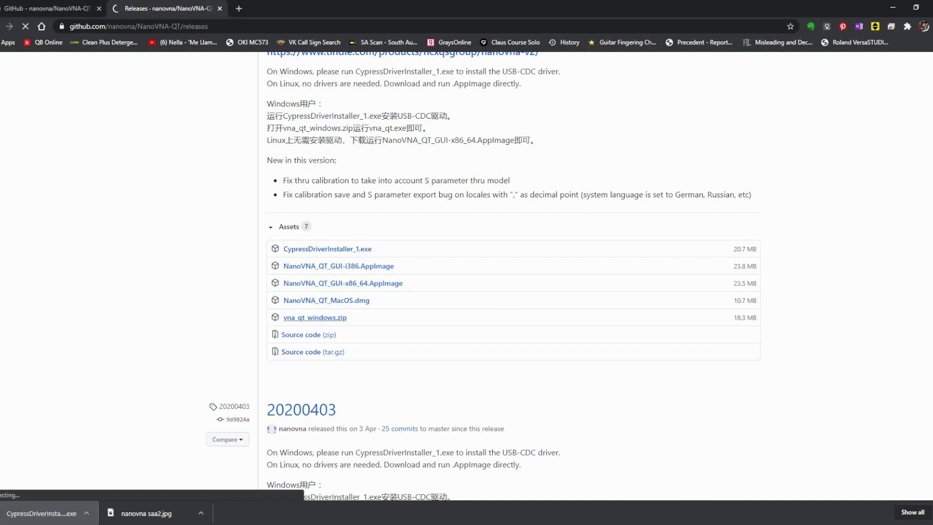
# - Save vna_qt_windows.zip (18.3 MB) into the VNA SAA2_N folder and open it
pyautogui.click(315, 318)
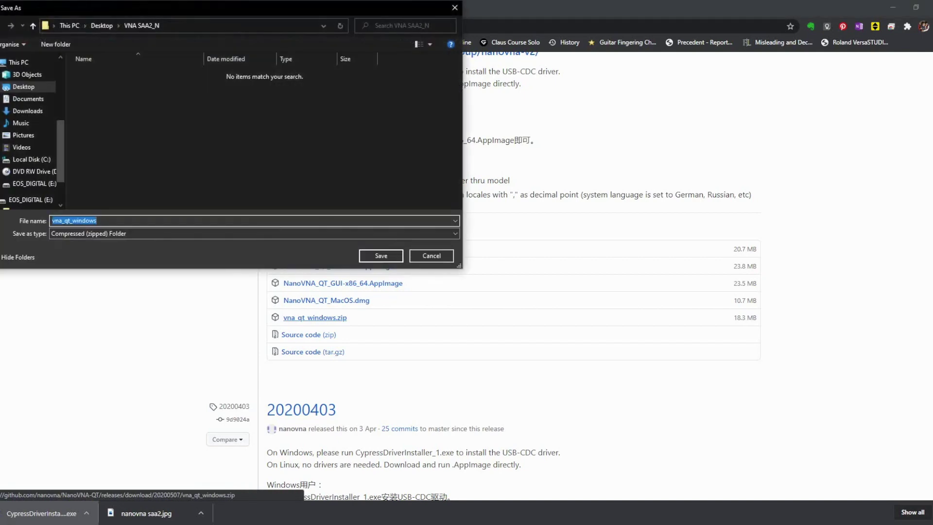
pyautogui.press('Return')
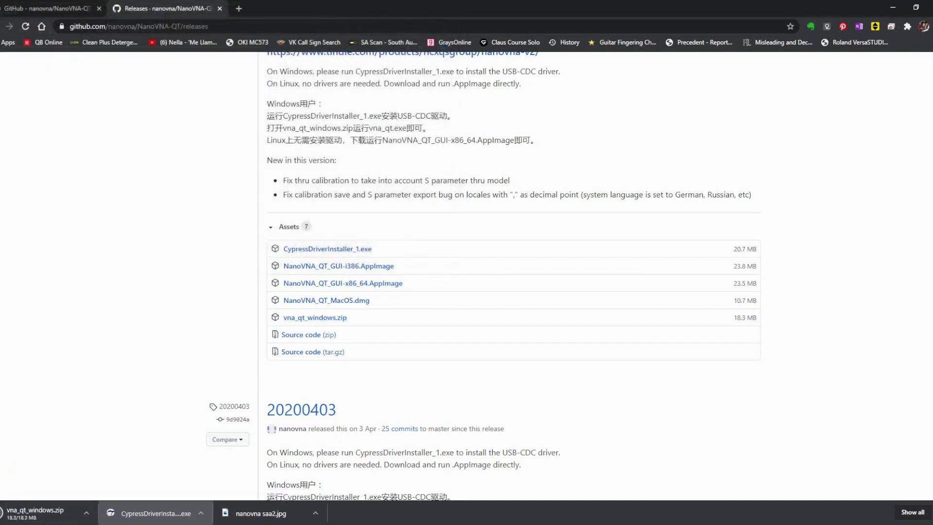
pyautogui.click(39, 514)
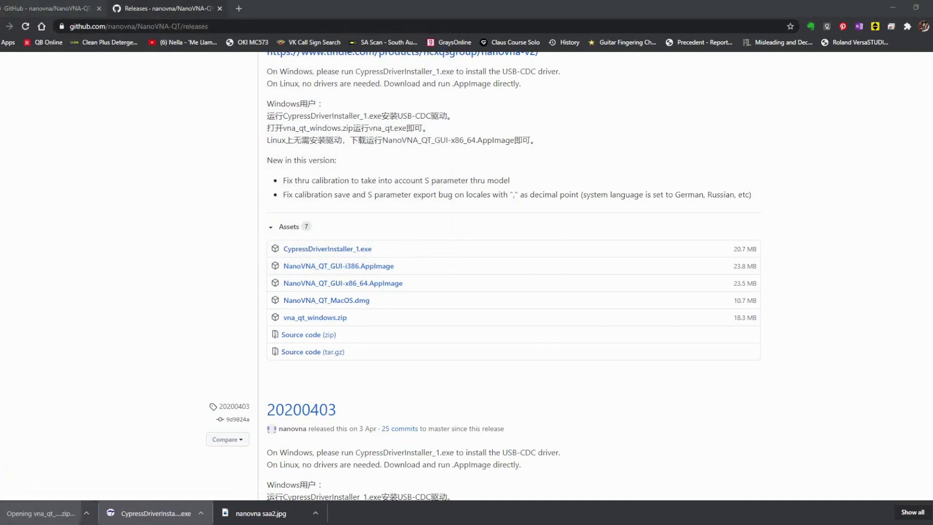
# - Maximise the window and extract all 39 items into VNA SAA2_N\vna_qt_windows
pyautogui.click(687, 240)
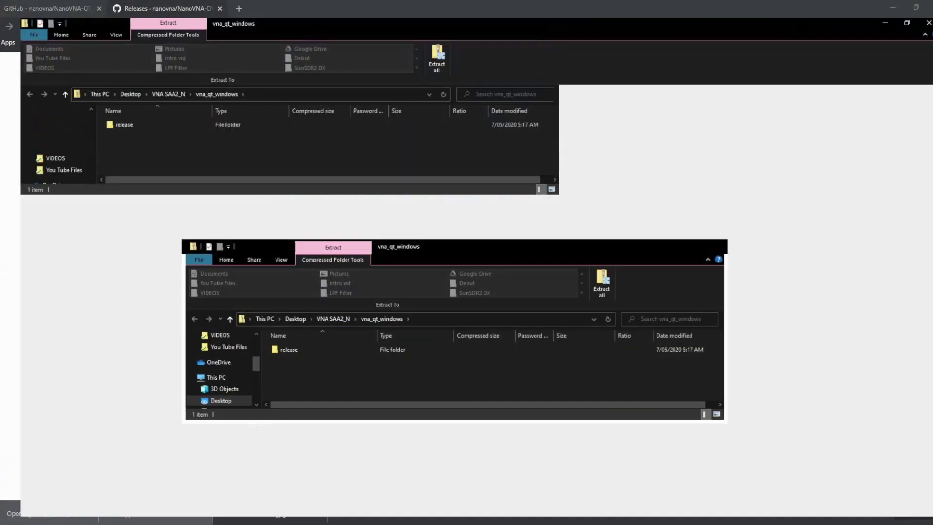
pyautogui.click(419, 43)
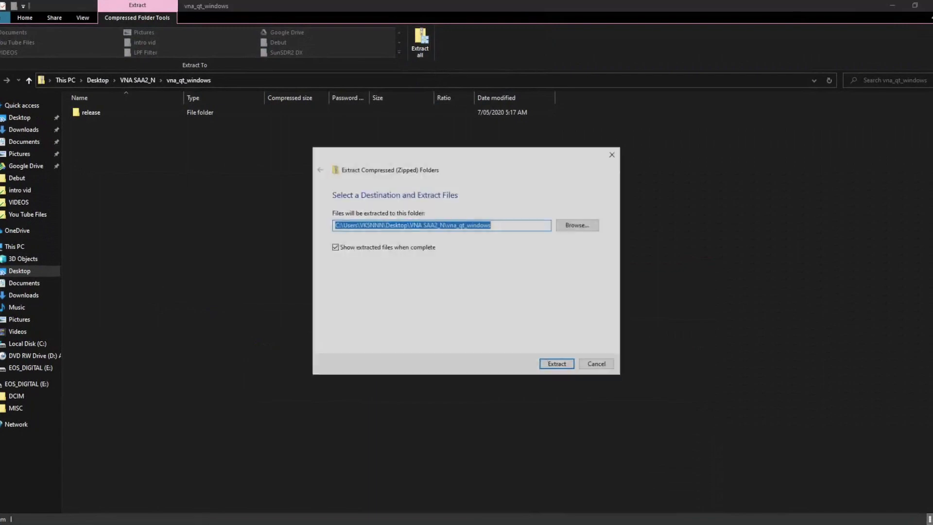
pyautogui.press('Return')
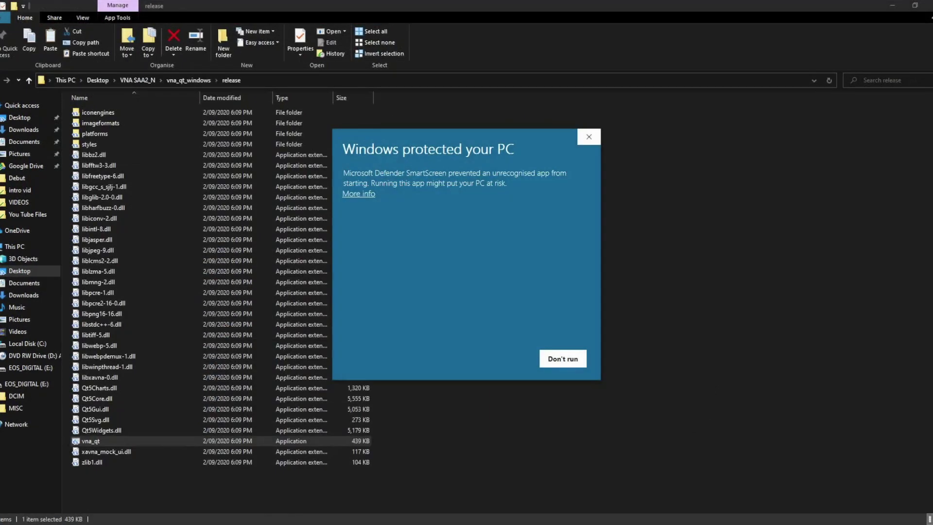
# - Bypass the SmartScreen warning to run vna_qt, then move the VNA View window aside
pyautogui.click(359, 194)
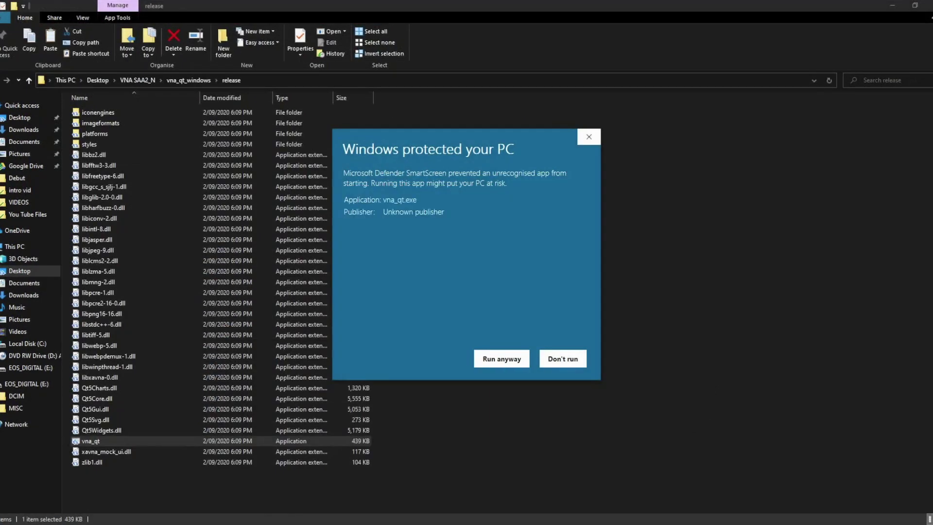
pyautogui.click(501, 358)
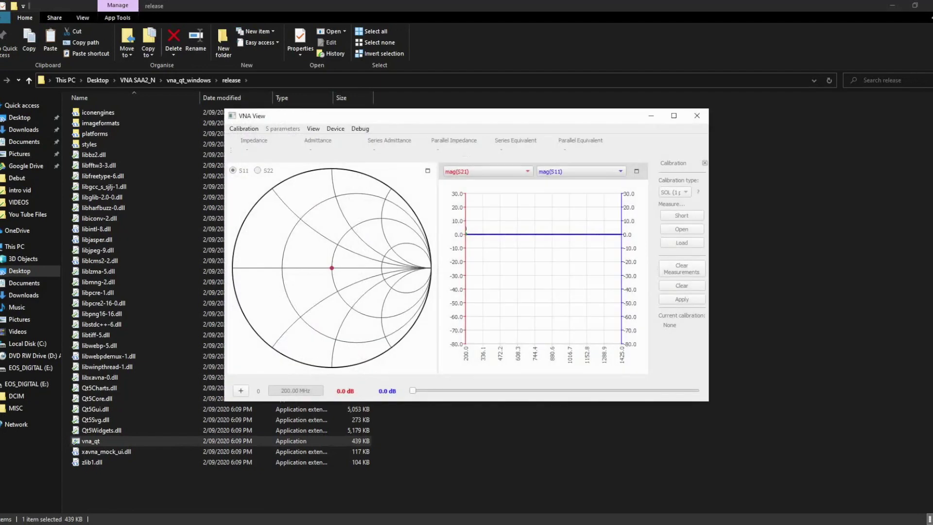
pyautogui.moveTo(538, 114); pyautogui.dragTo(491, 106)
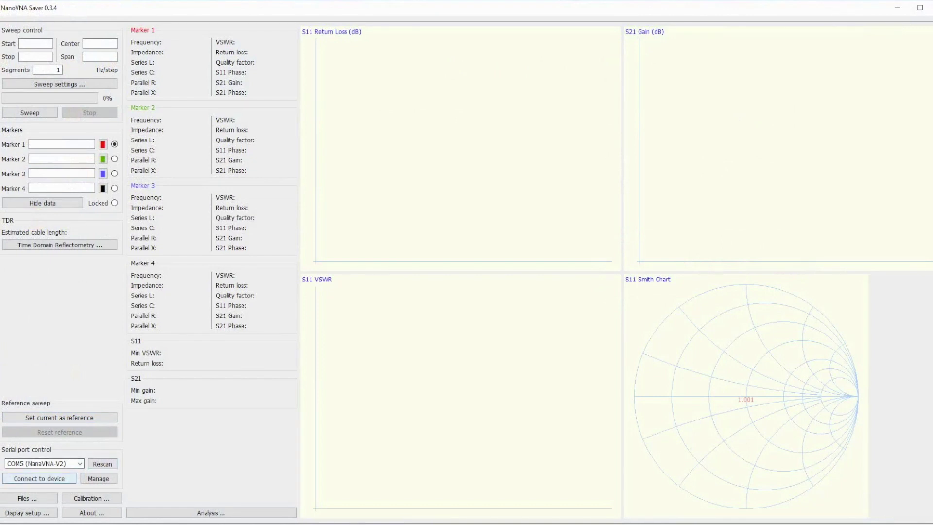
# - Connect to the NanoVNA-V2 on COM5, running a 200–300 MHz sweep at 101 points
pyautogui.click(39, 478)
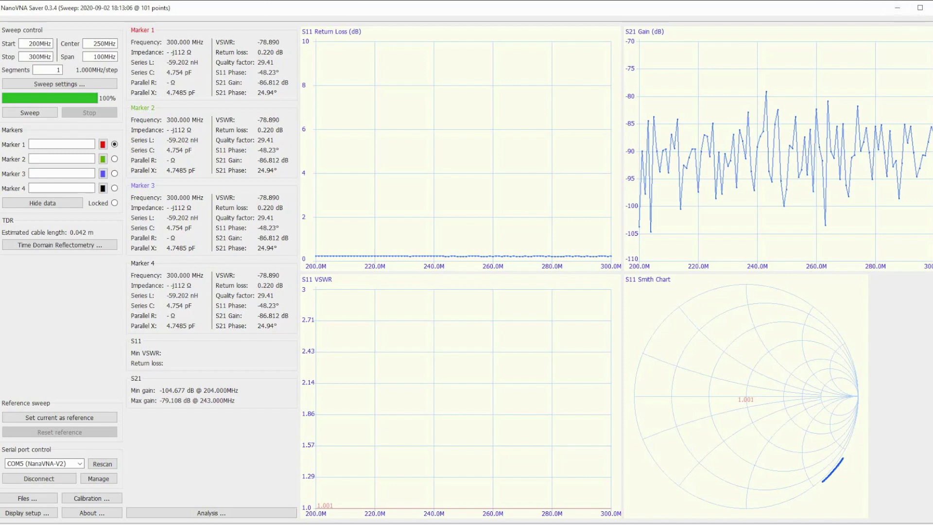
# - In the Calibration dialog, record the short, load and open standards at 101 points each
pyautogui.click(92, 498)
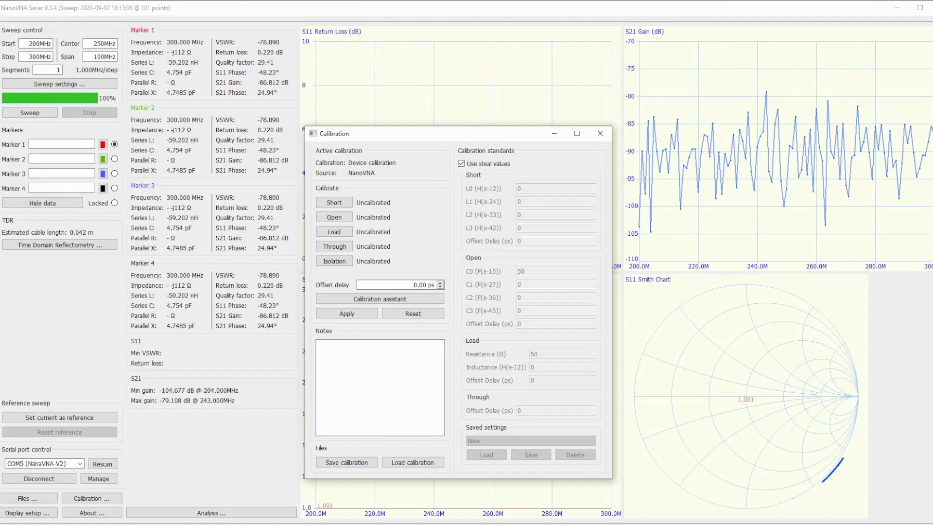
pyautogui.click(334, 202)
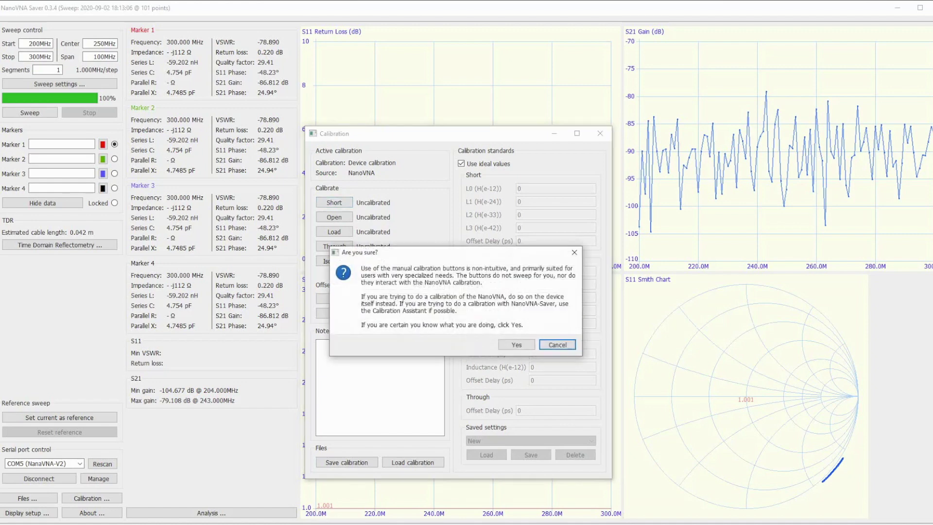
pyautogui.press('y')
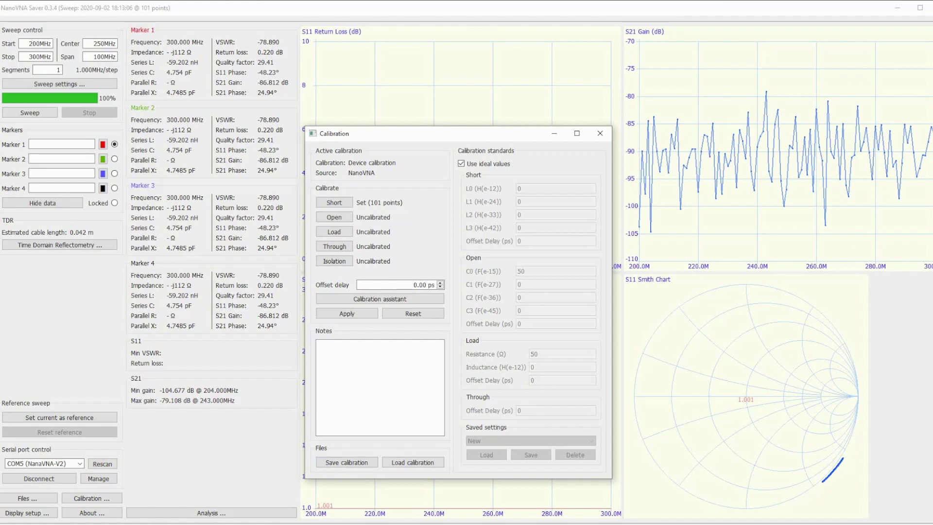
pyautogui.click(334, 231)
pyautogui.click(333, 217)
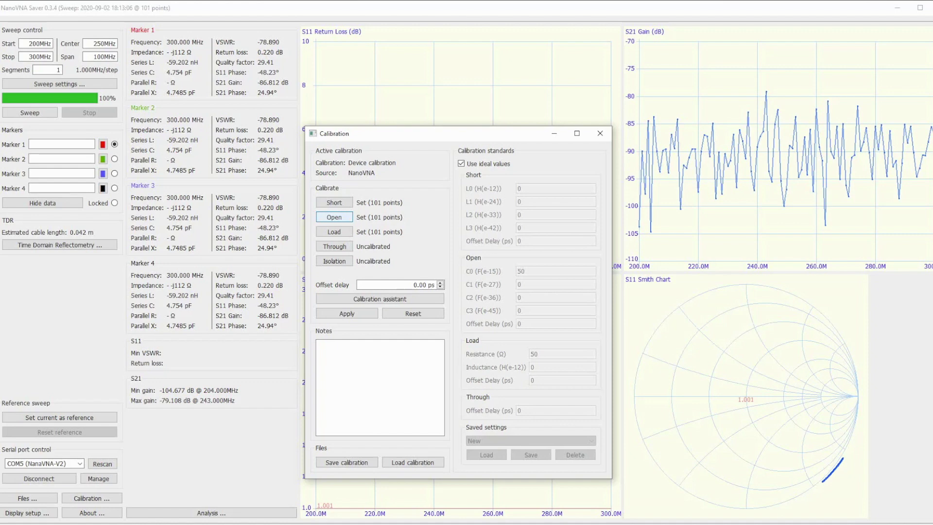
# - Record the through standard and apply the calibration, which fails with an identical-values error
pyautogui.click(334, 247)
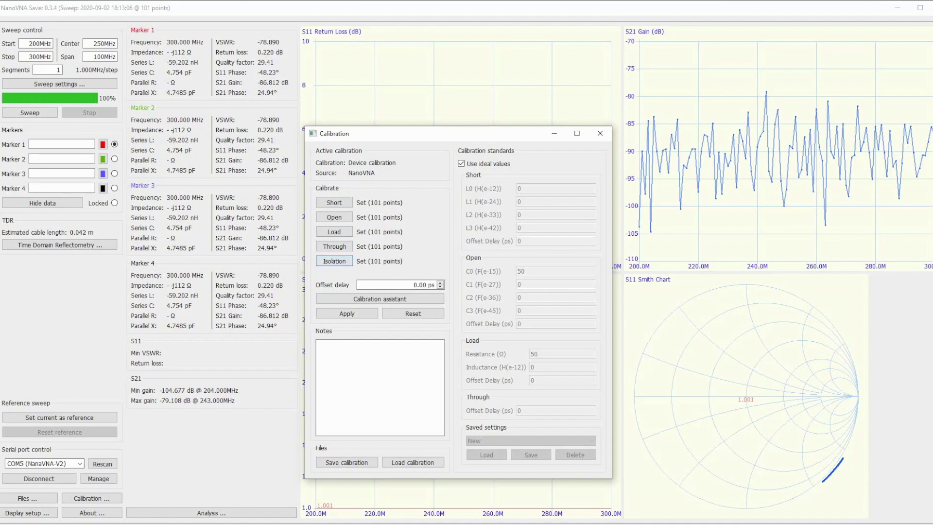
pyautogui.click(347, 313)
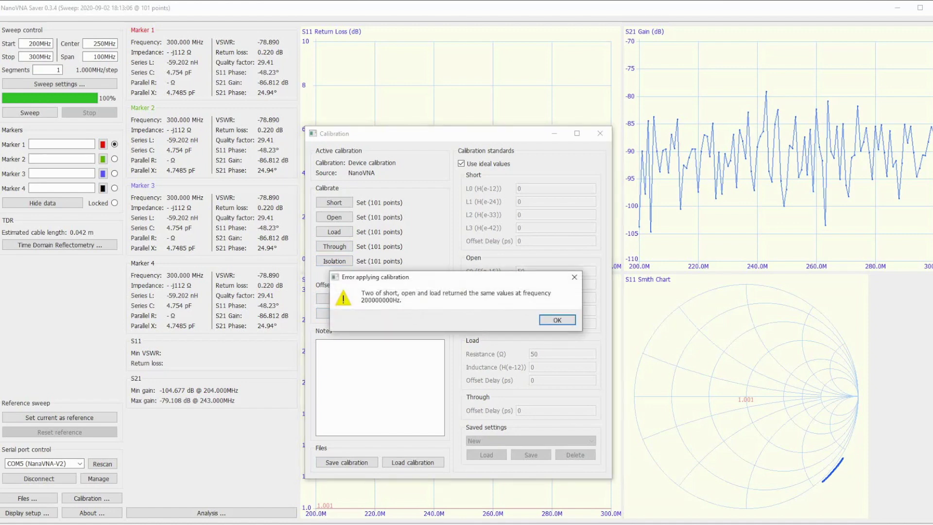
# - Dismiss the errors, fail to save the unapplied calibration, and start the calibration assistant
pyautogui.press('Return')
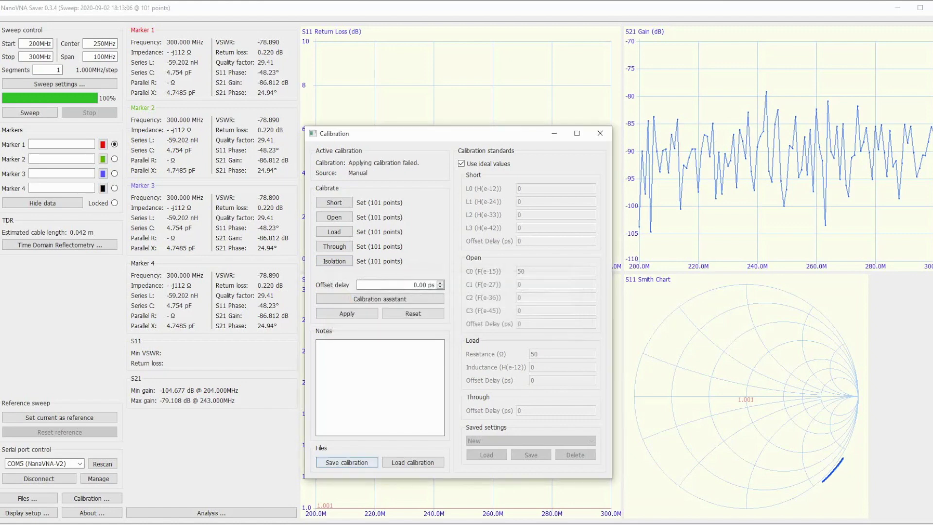
pyautogui.click(346, 463)
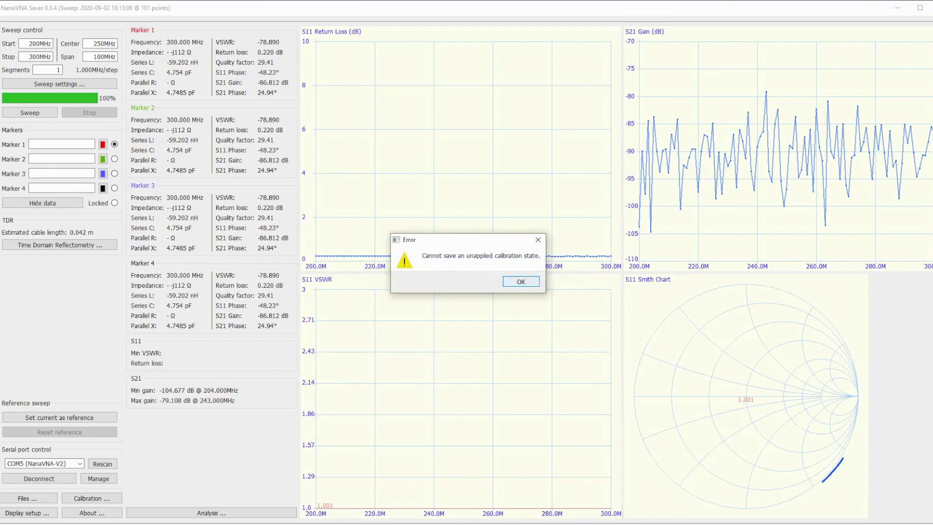
pyautogui.press('Return')
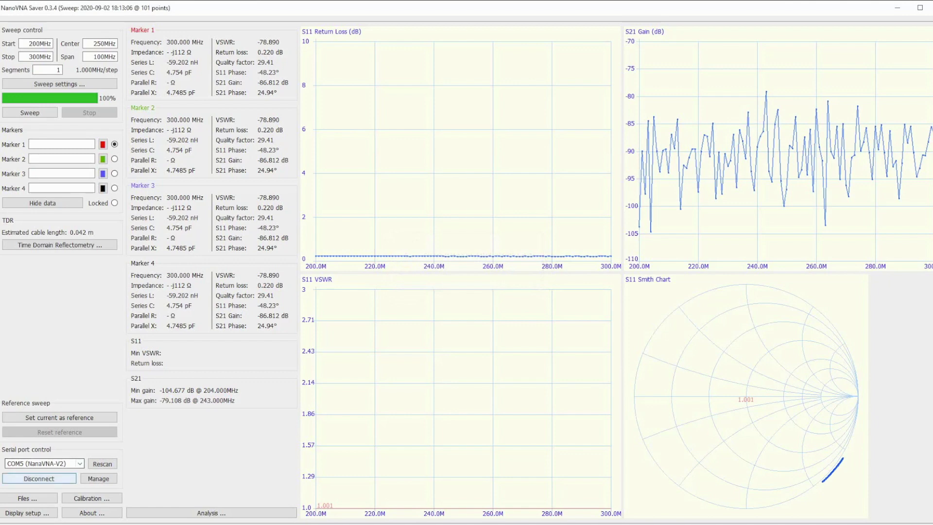
pyautogui.click(93, 499)
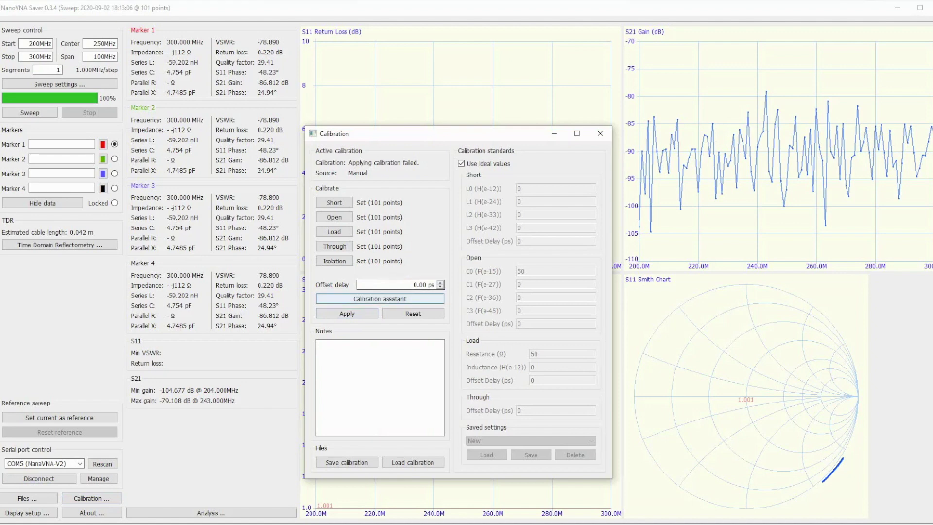
pyautogui.click(380, 299)
# - Measure short, open and load in the assistant and apply the 1-port calibration (VSWR 1.000)
pyautogui.press('Return')
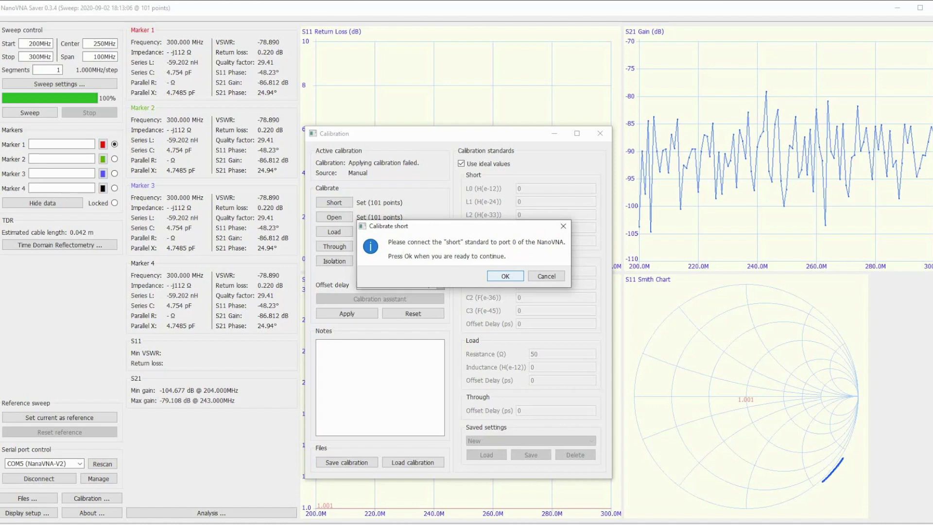
pyautogui.press('Return')
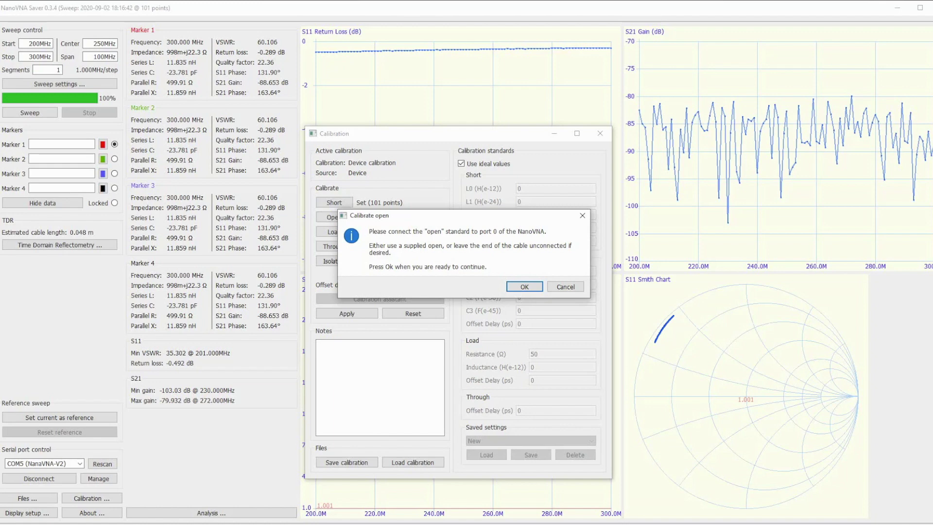
pyautogui.press('Return')
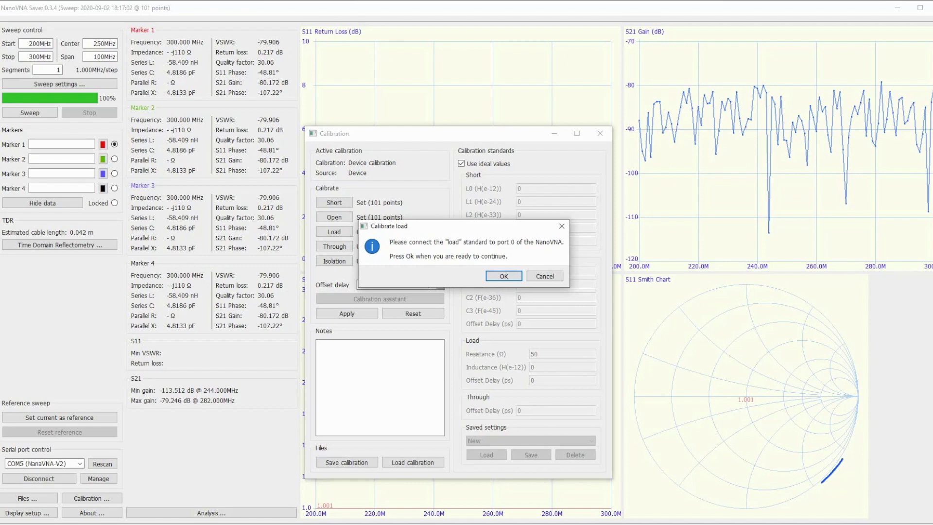
pyautogui.press('Return')
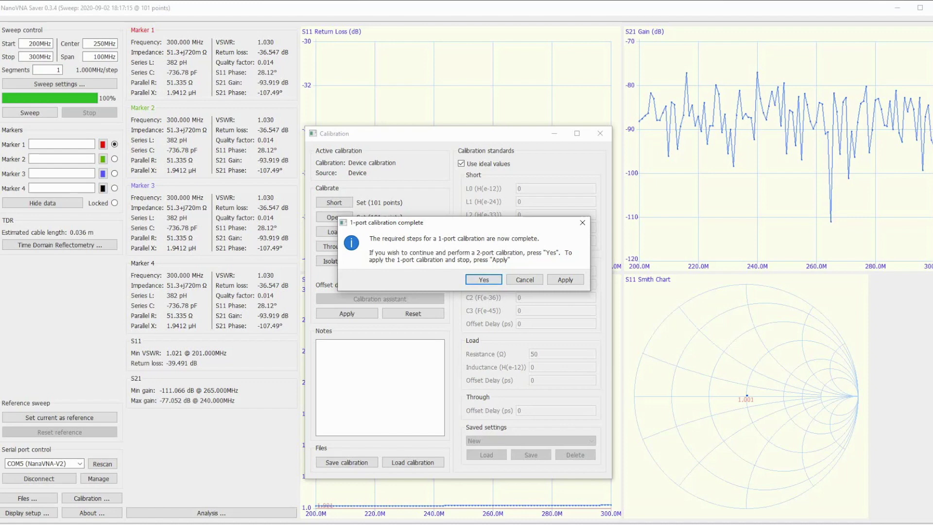
pyautogui.click(565, 280)
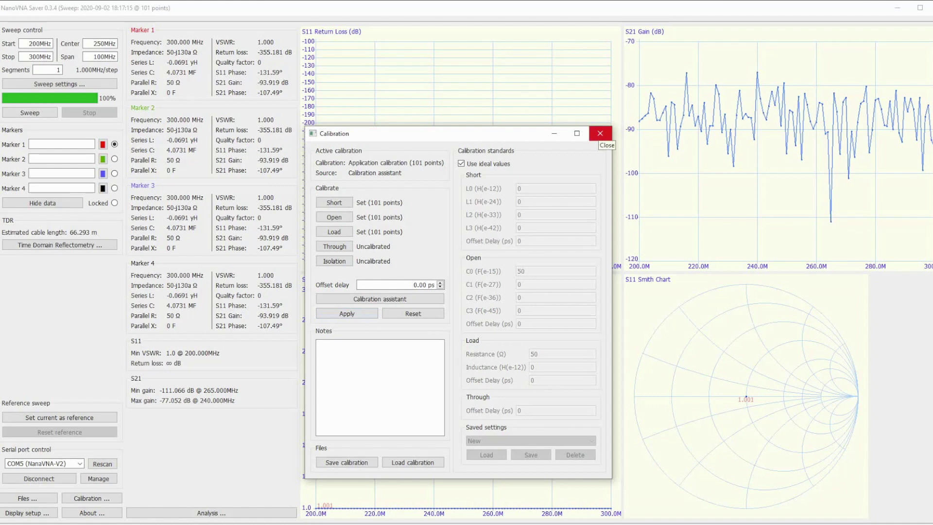
# - Close the Calibration dialog and run a new sweep with the fresh calibration applied
pyautogui.click(600, 134)
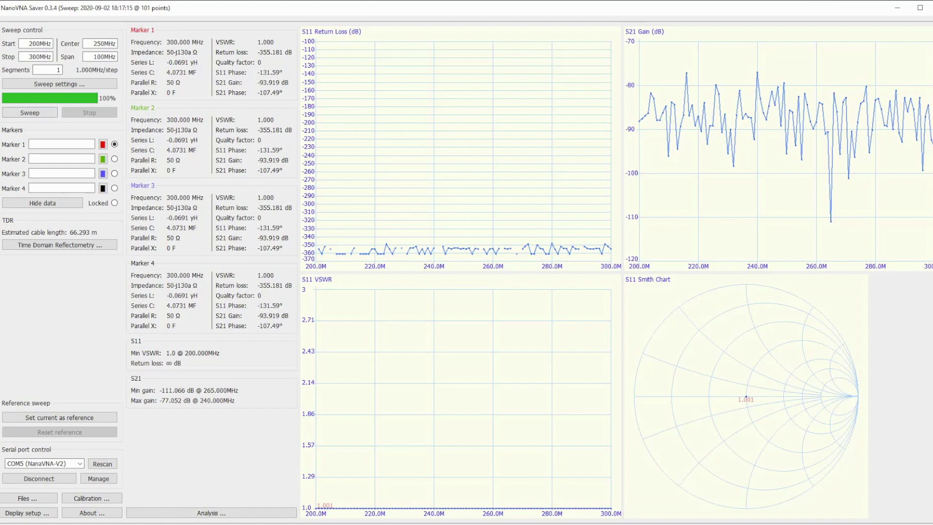
pyautogui.hotkey('ctrl', 'w')
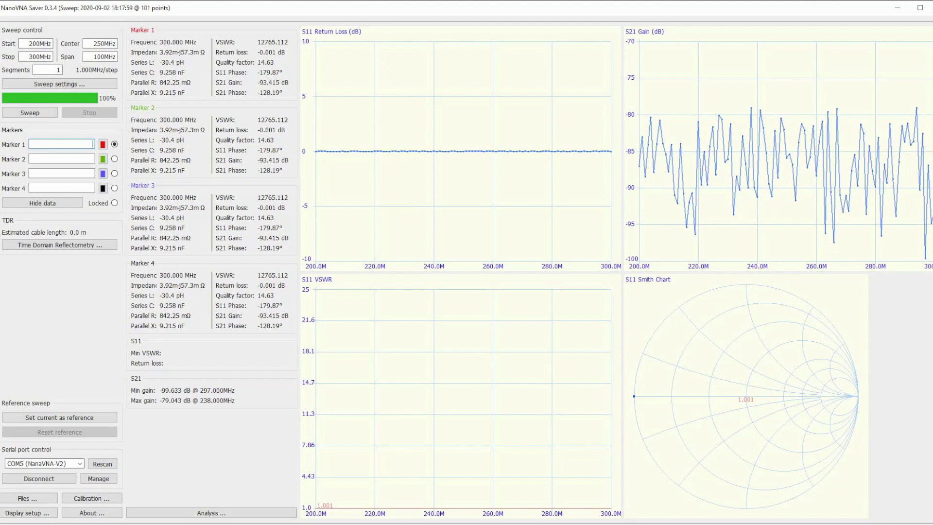
# - Re-sweep each standard until the load reads VSWR 1.000, and set the stop frequency to 3000 MHz
pyautogui.click(30, 112)
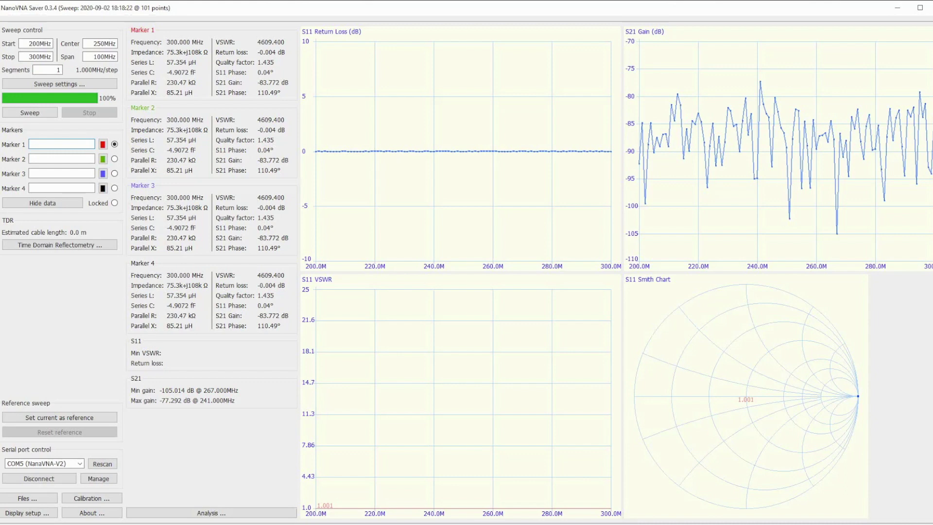
pyautogui.click(30, 113)
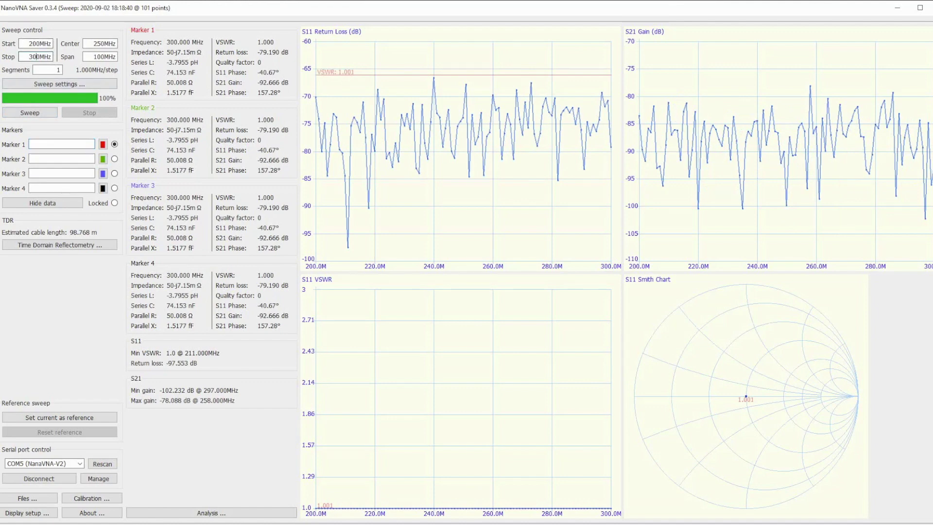
pyautogui.write('0')
# - Set the start frequency to 50 MHz and sweep 50 MHz–3000 MHz at 29.50 MHz/step
pyautogui.moveTo(29, 44); pyautogui.dragTo(40, 44)
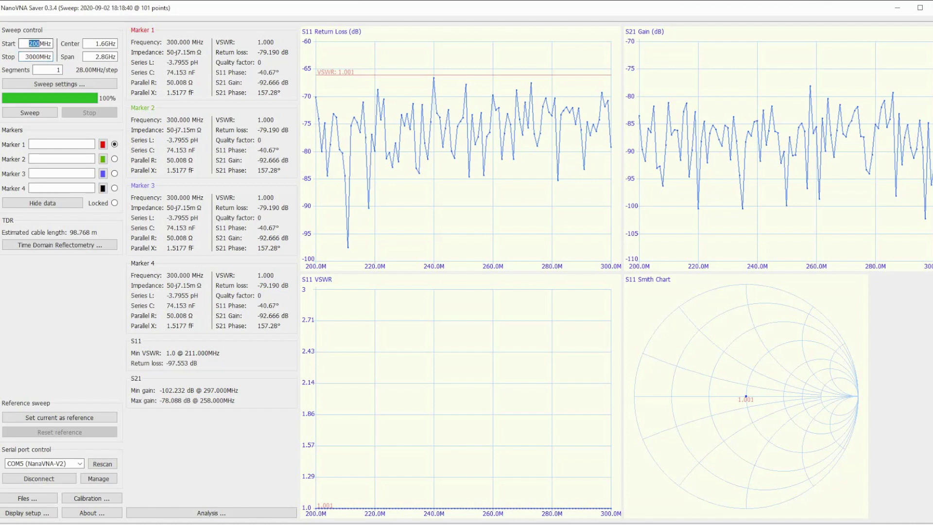
pyautogui.write('50')
pyautogui.click(60, 83)
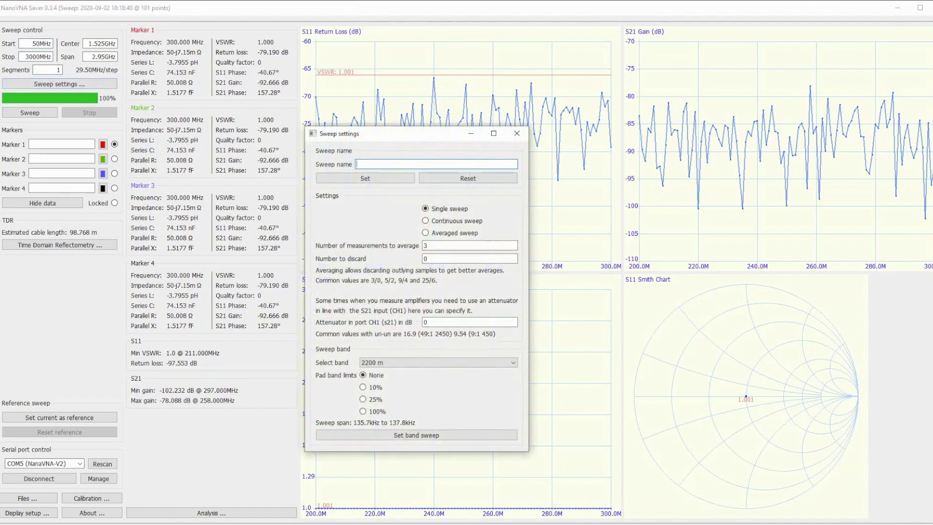
pyautogui.click(517, 133)
pyautogui.click(29, 112)
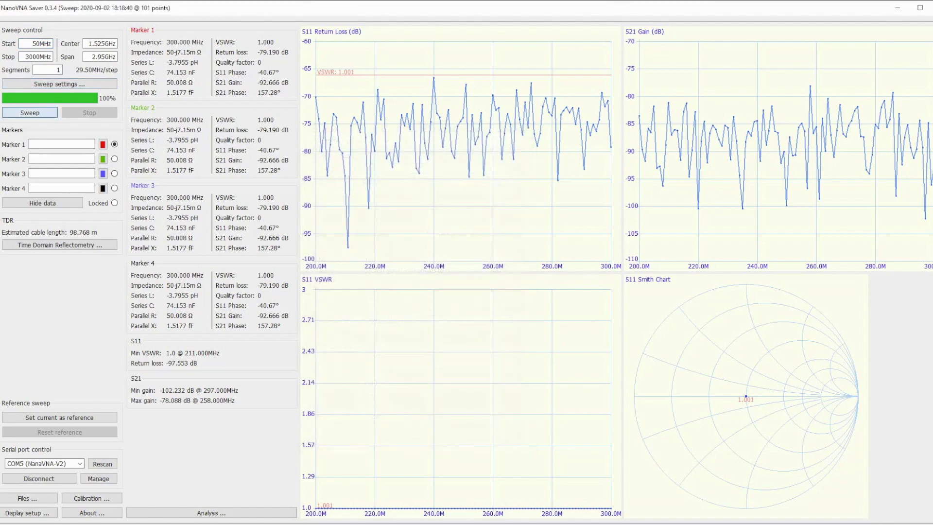